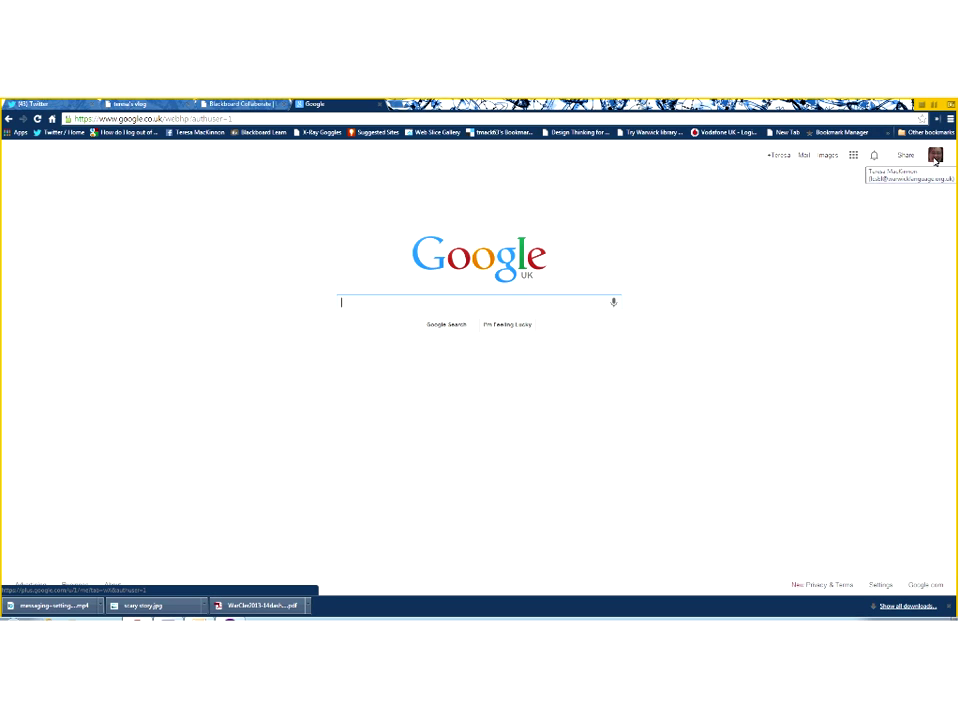
- Go to Google Drive's Shared with me list and open the CREATE menu of new item types
click(936, 158)
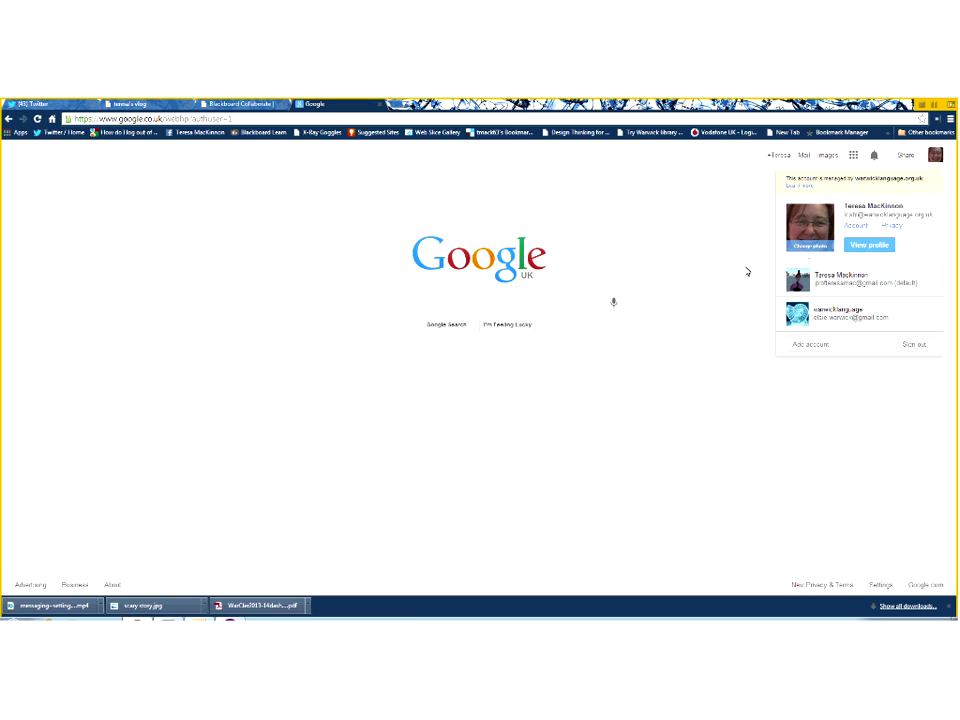
click(770, 257)
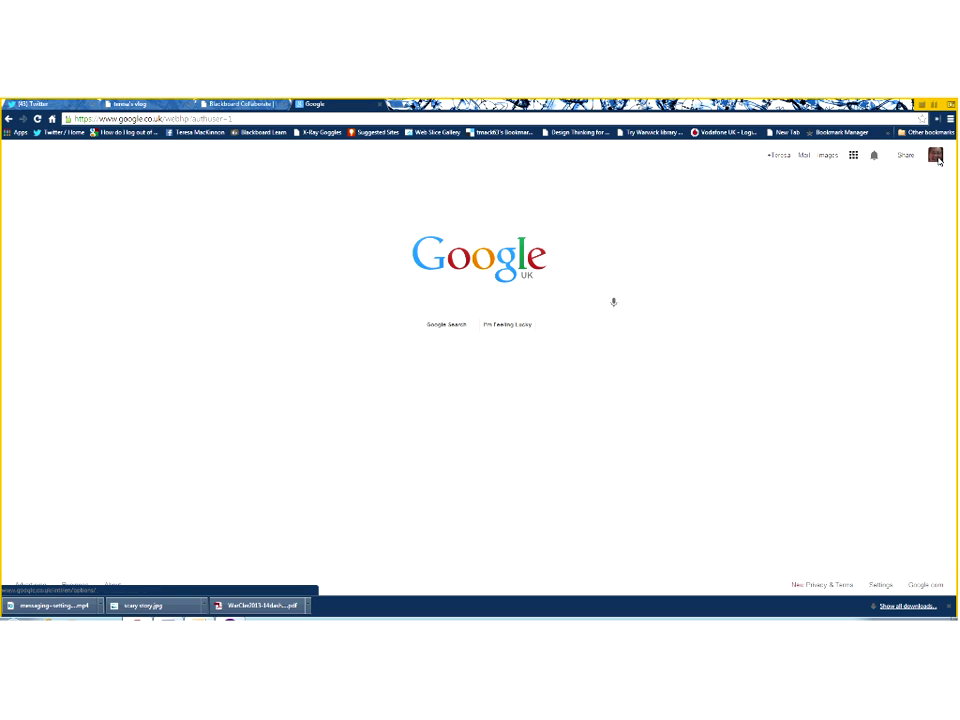
click(853, 157)
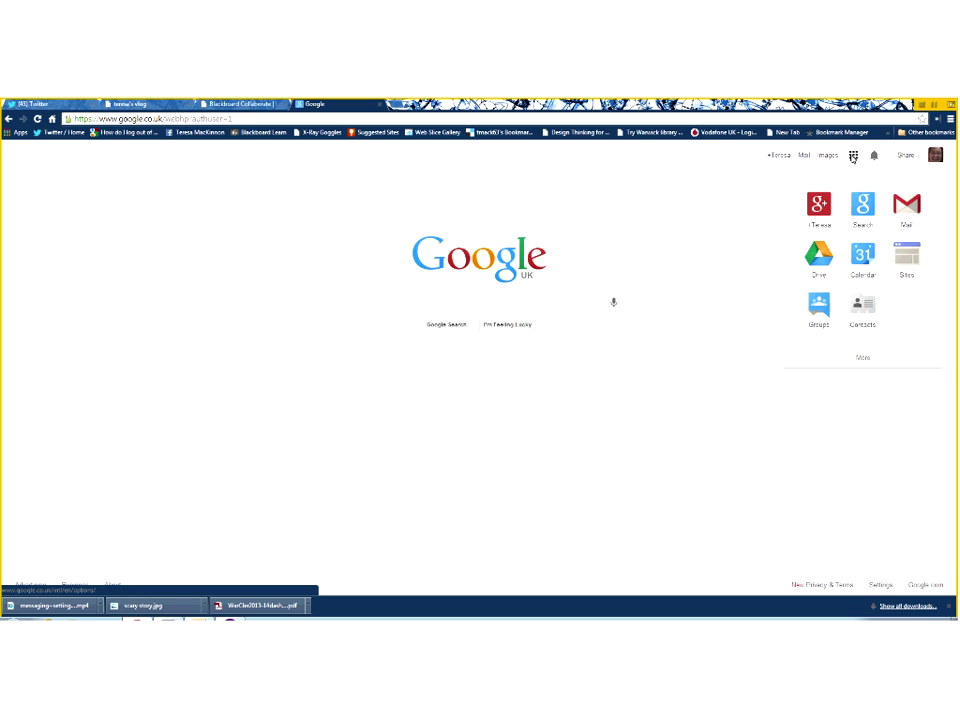
click(826, 258)
click(42, 238)
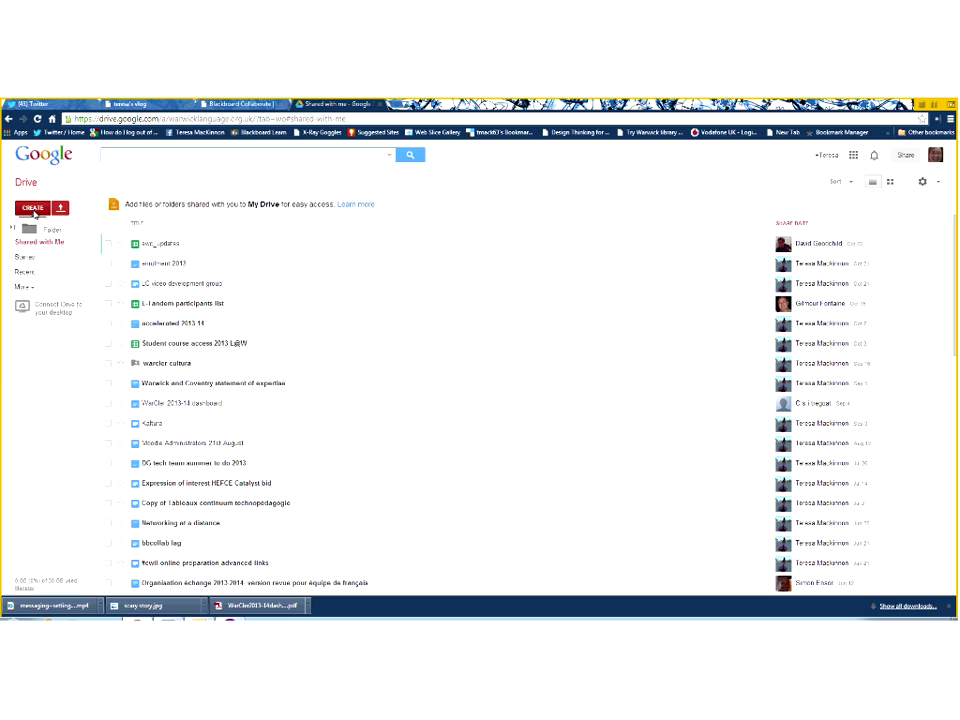
click(33, 209)
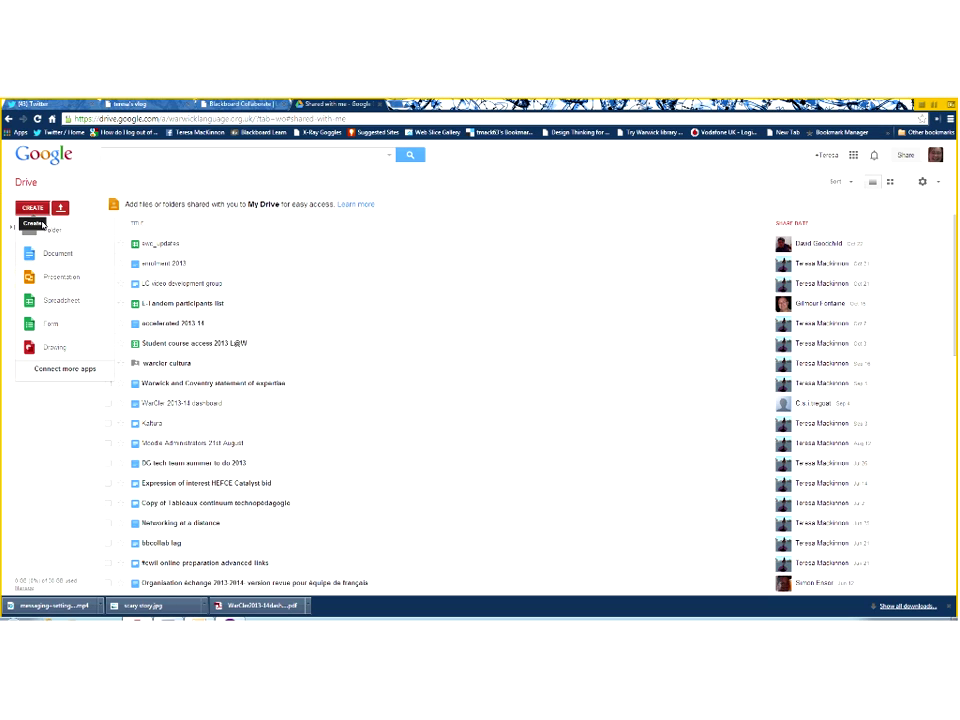
- Create a blank document titled 'demo' containing the line 'sharing and showings...'
click(46, 255)
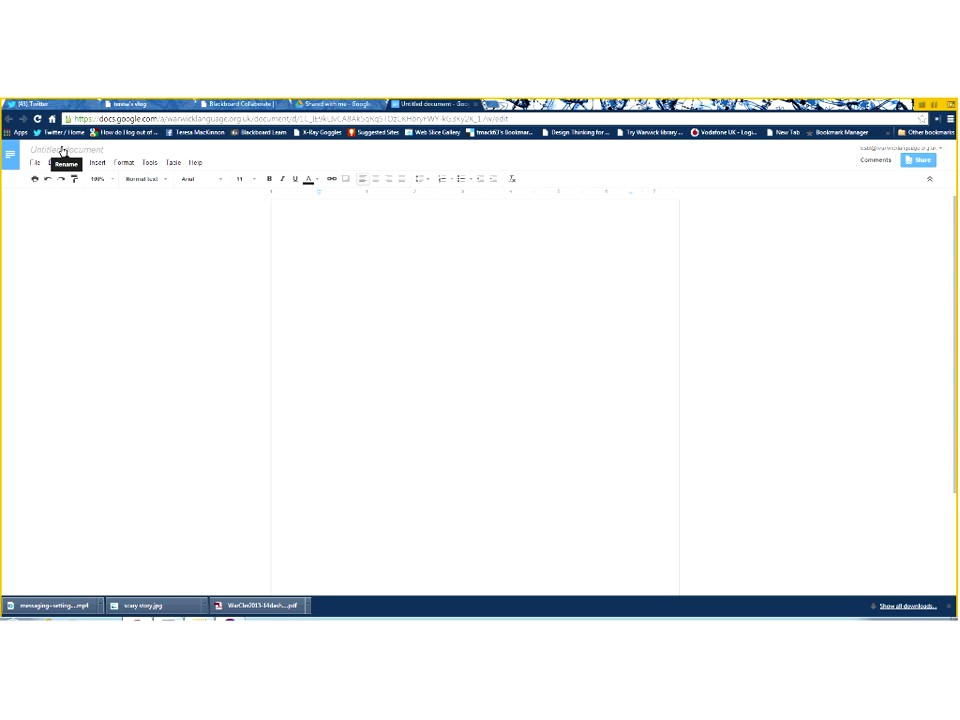
click(63, 151)
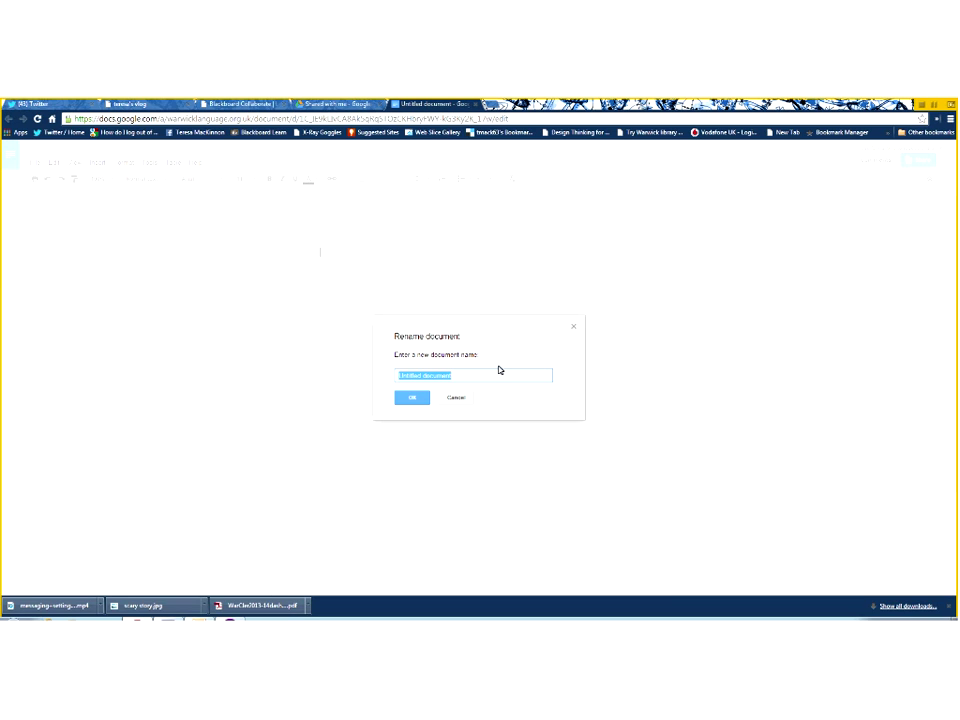
key(BackSpace)
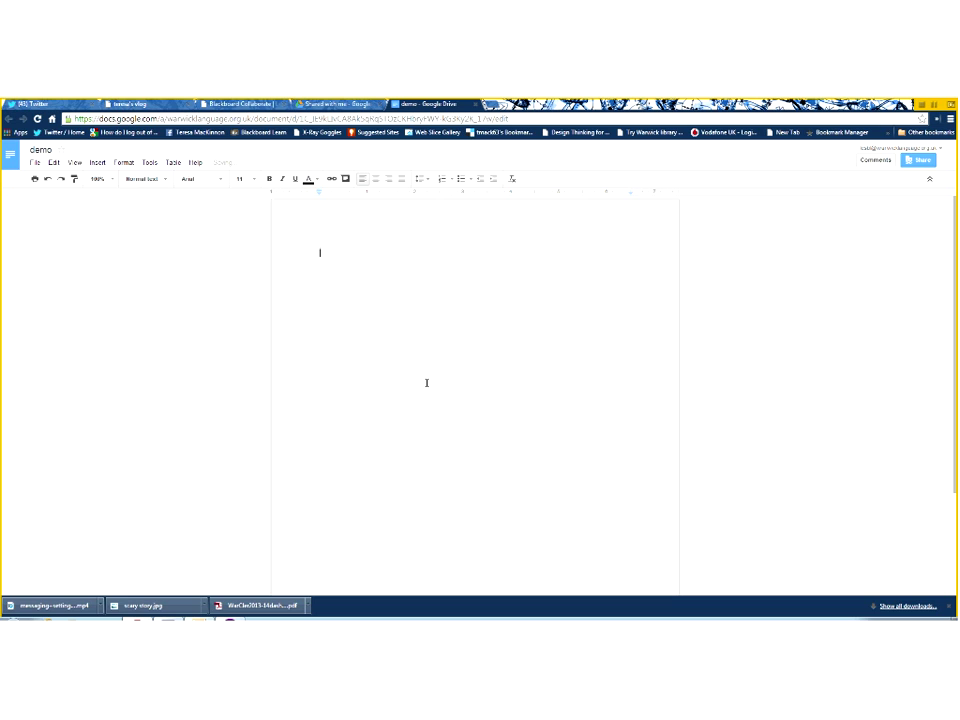
text(sharing)
text( and sha)
text(r)
text(oing)
key(BackSpace)
text(gs ...)
click(33, 163)
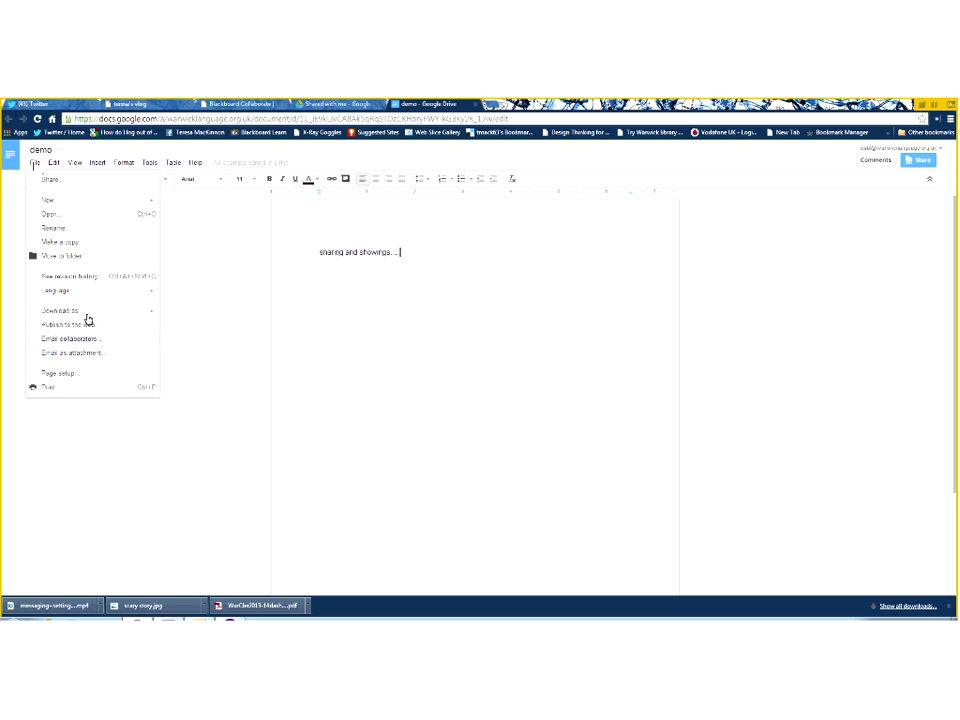
mouse_move(88, 317)
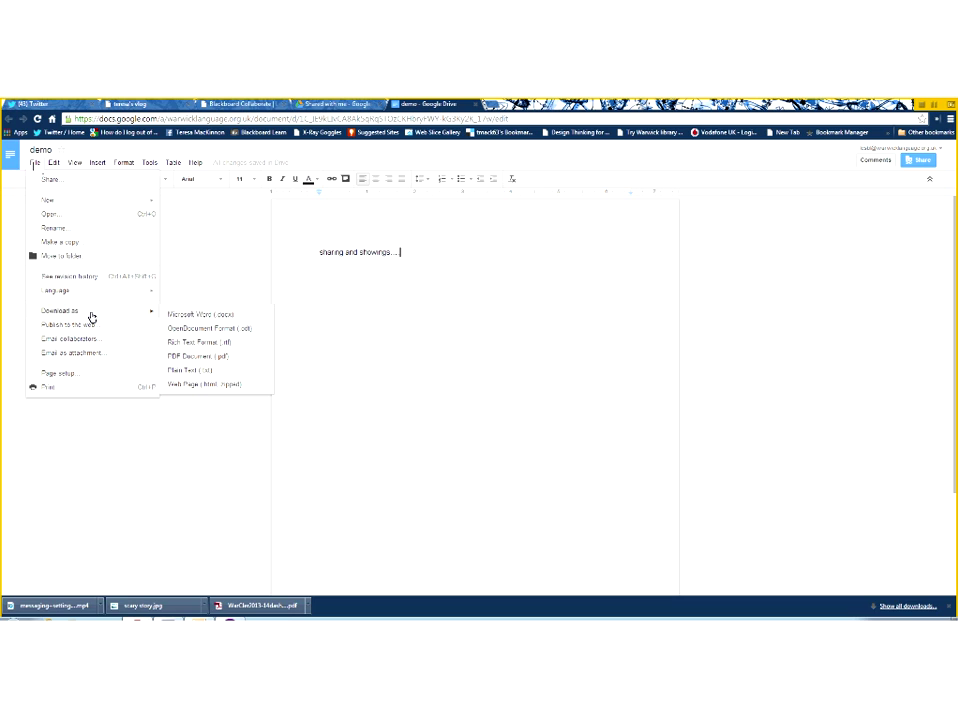
click(191, 279)
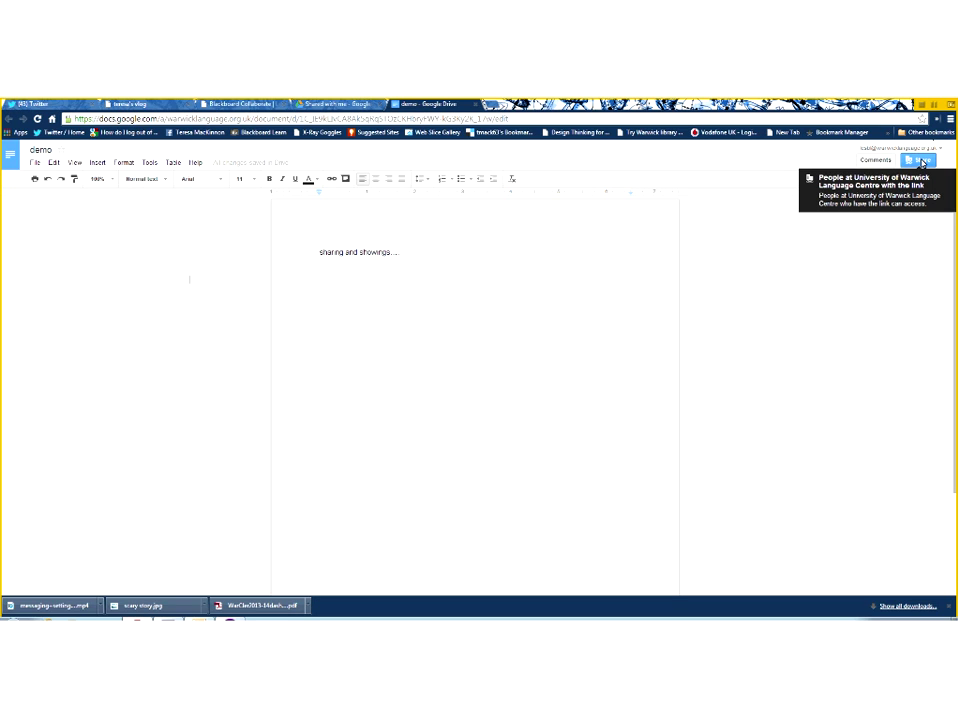
- Set link sharing to Anyone with the link with Can edit access and save it
click(922, 162)
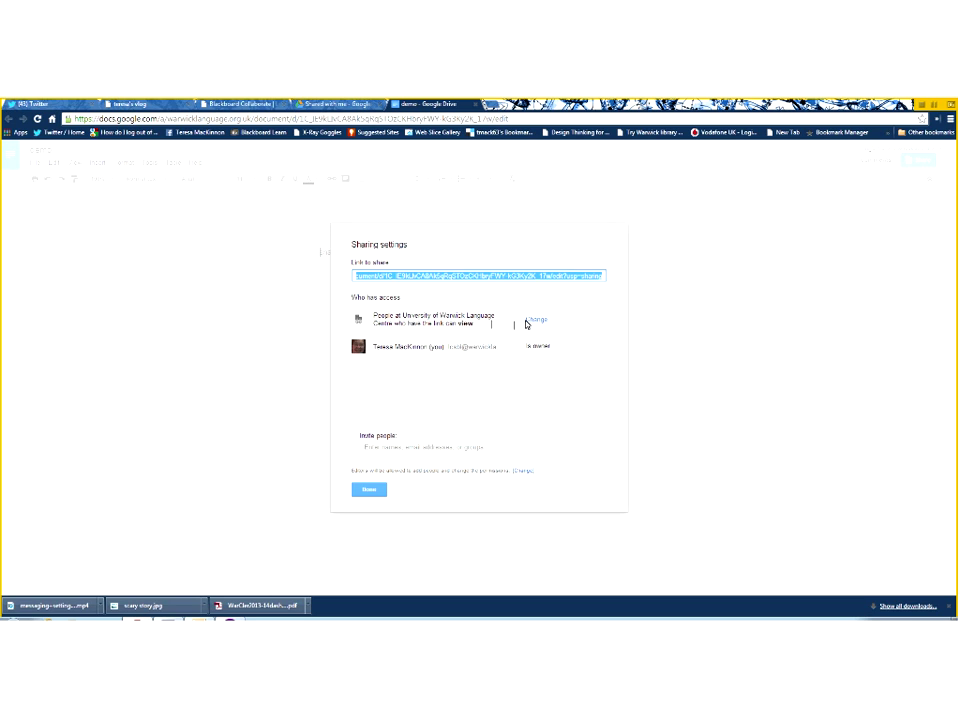
click(535, 321)
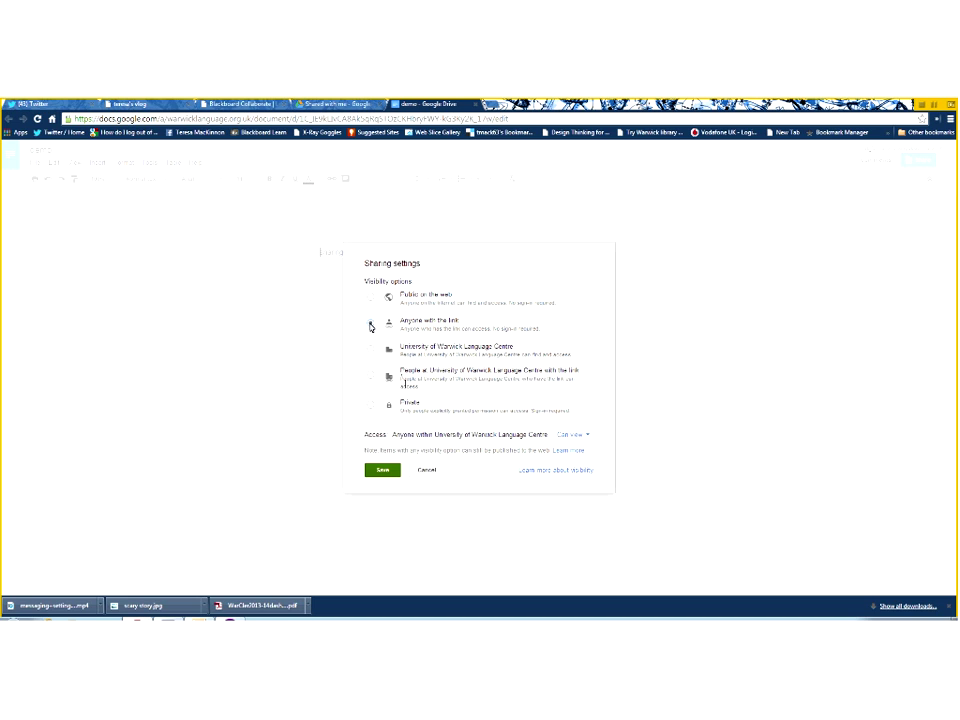
click(370, 325)
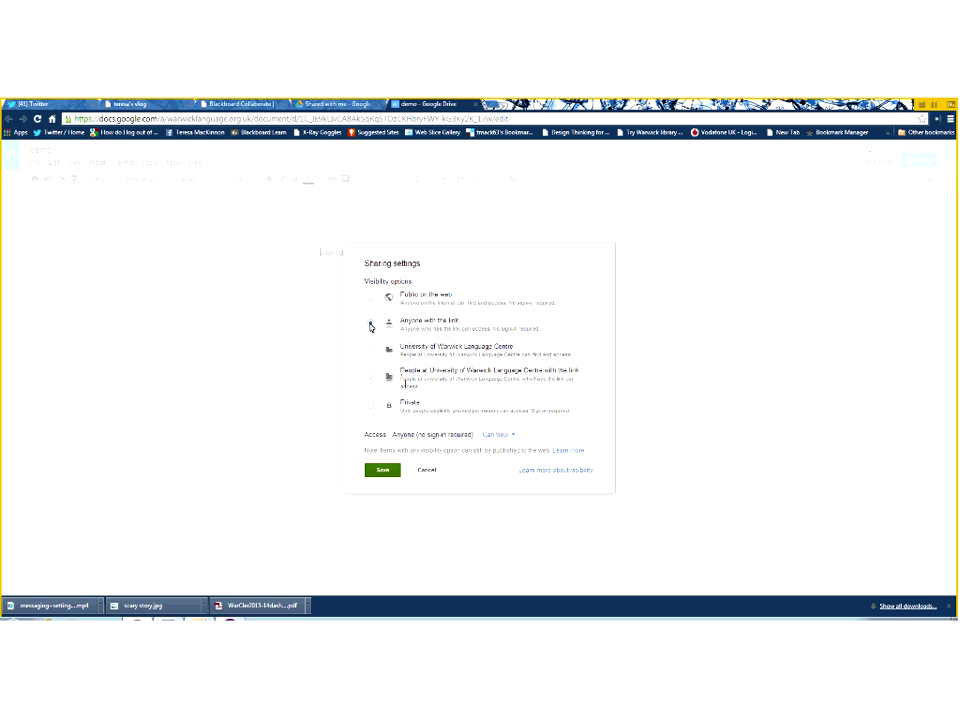
click(505, 435)
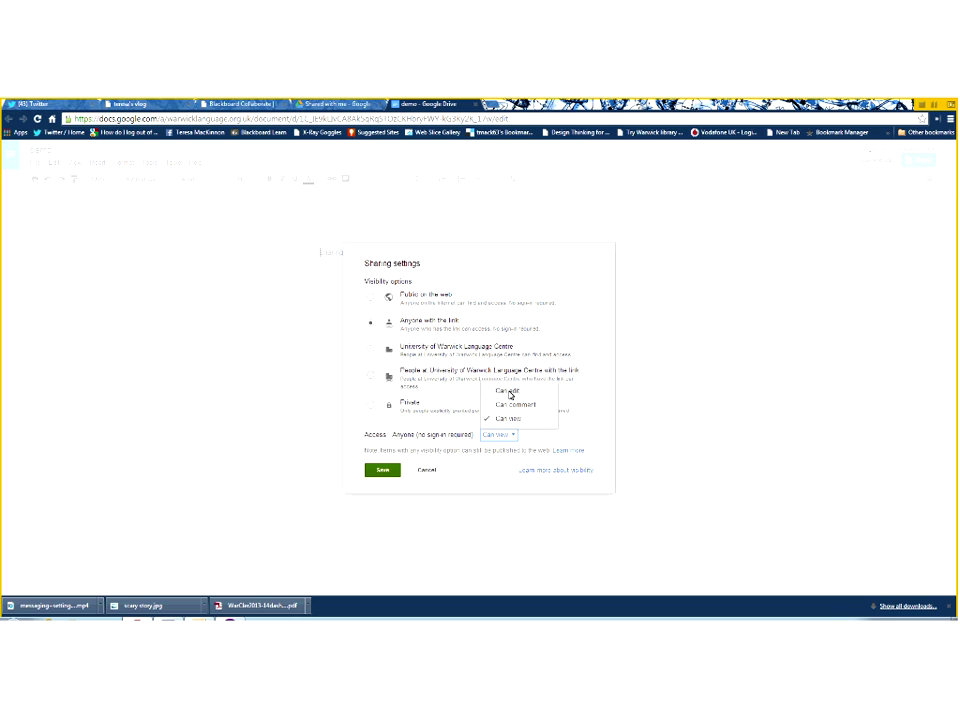
click(509, 394)
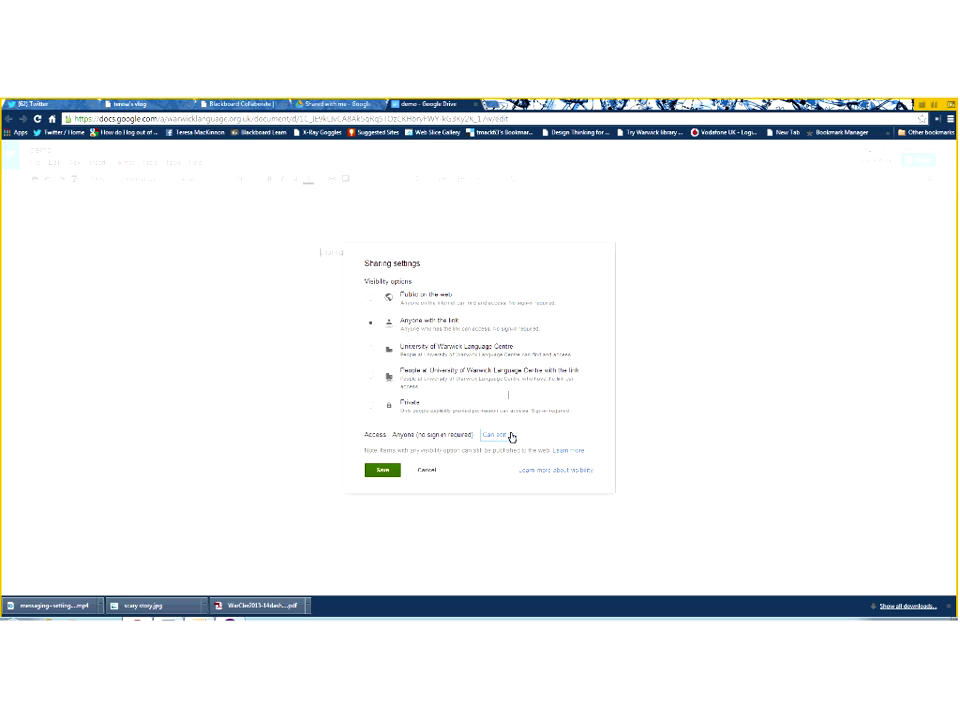
click(385, 471)
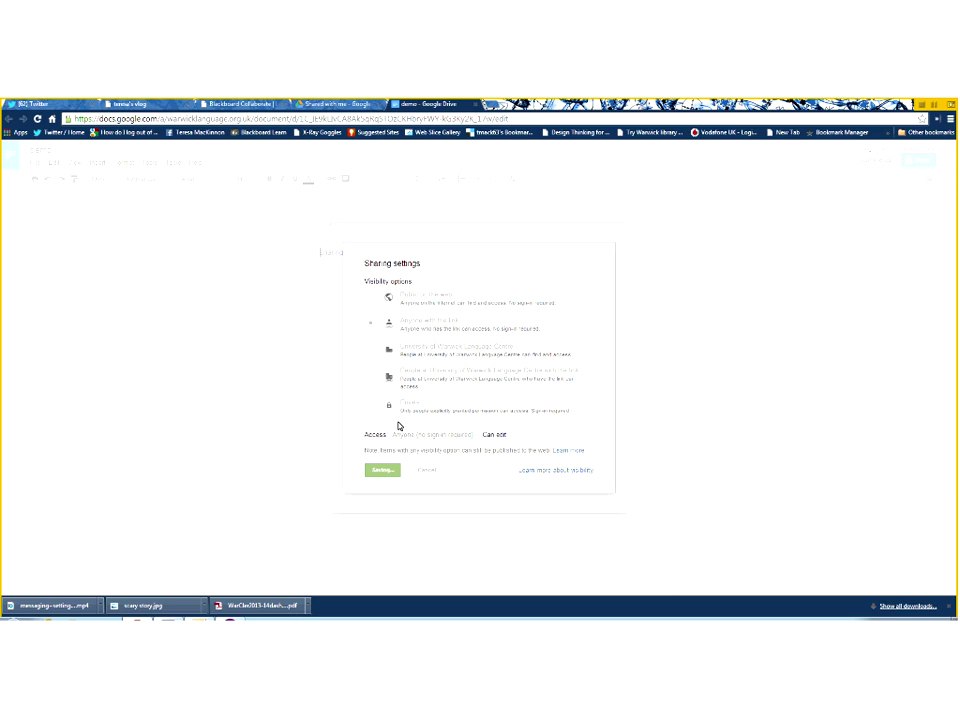
- Copy the document's share link and start inviting people
right_click(438, 277)
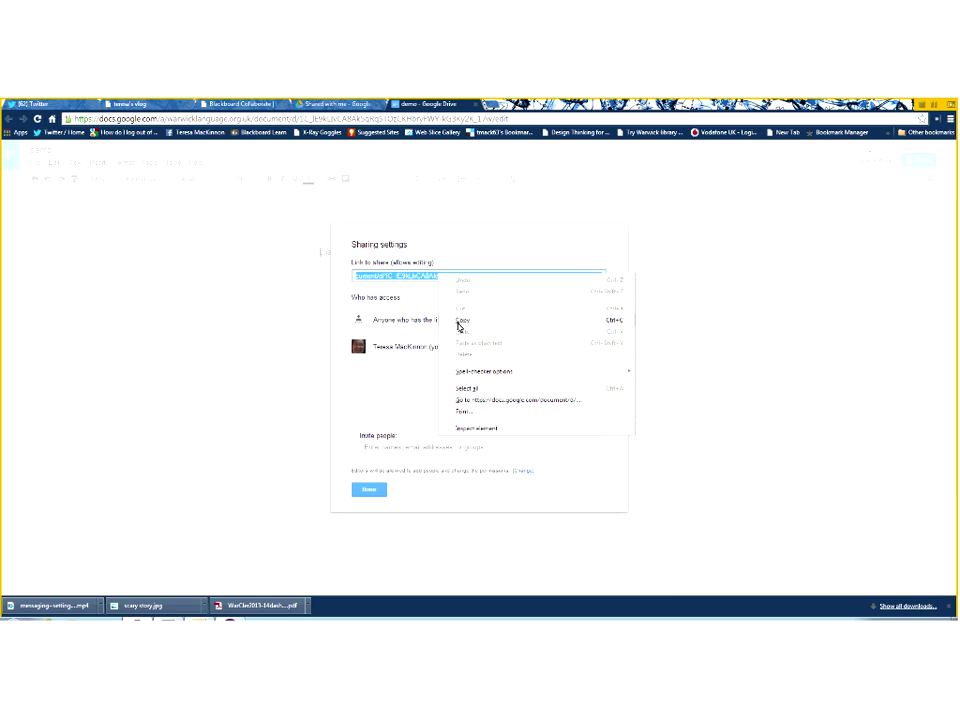
click(457, 318)
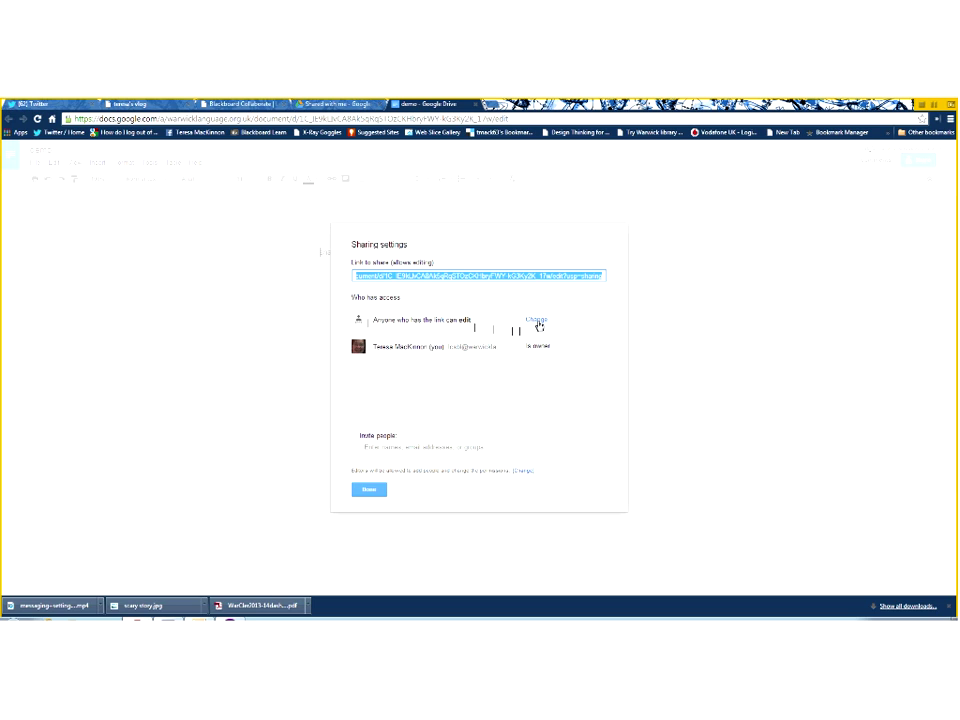
click(391, 447)
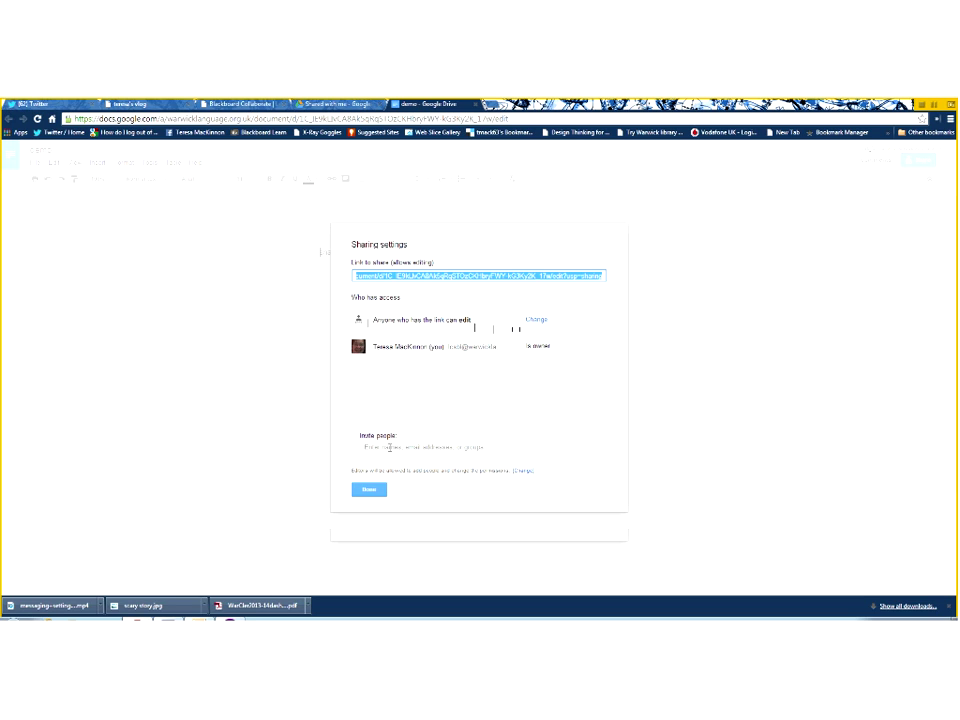
click(541, 454)
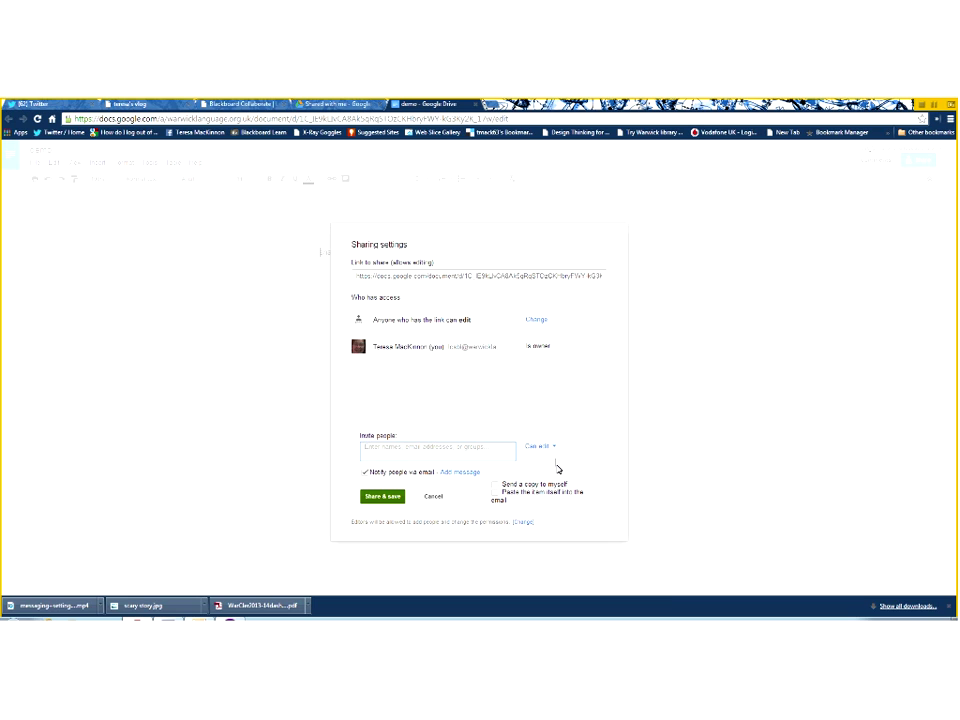
- Look up two collaborators by name in the invite field, then close the sharing settings
text(c)
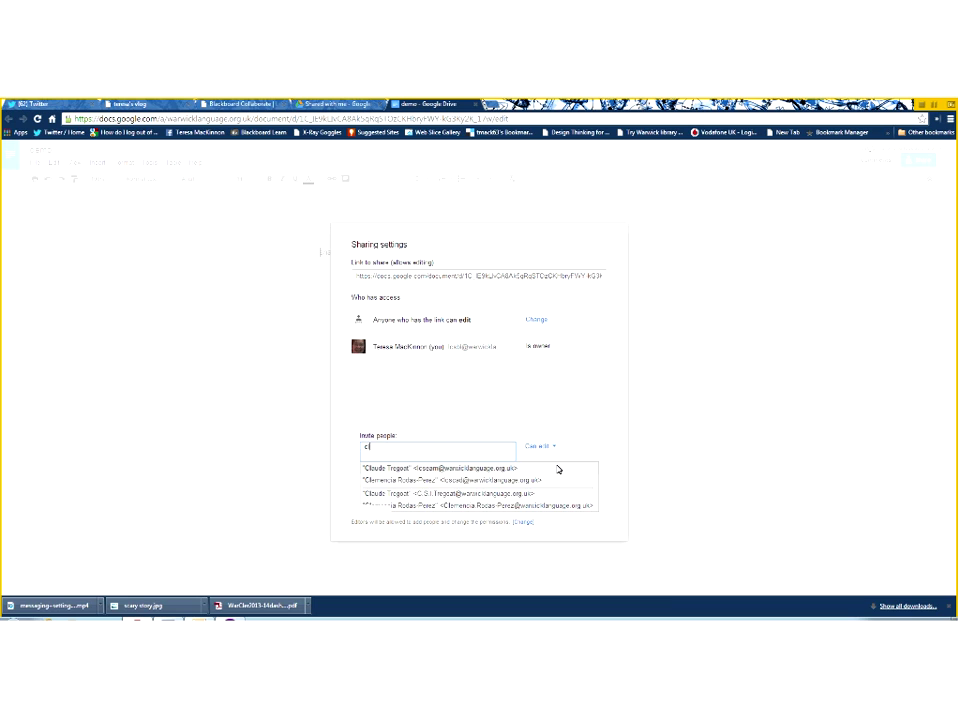
text(laude)
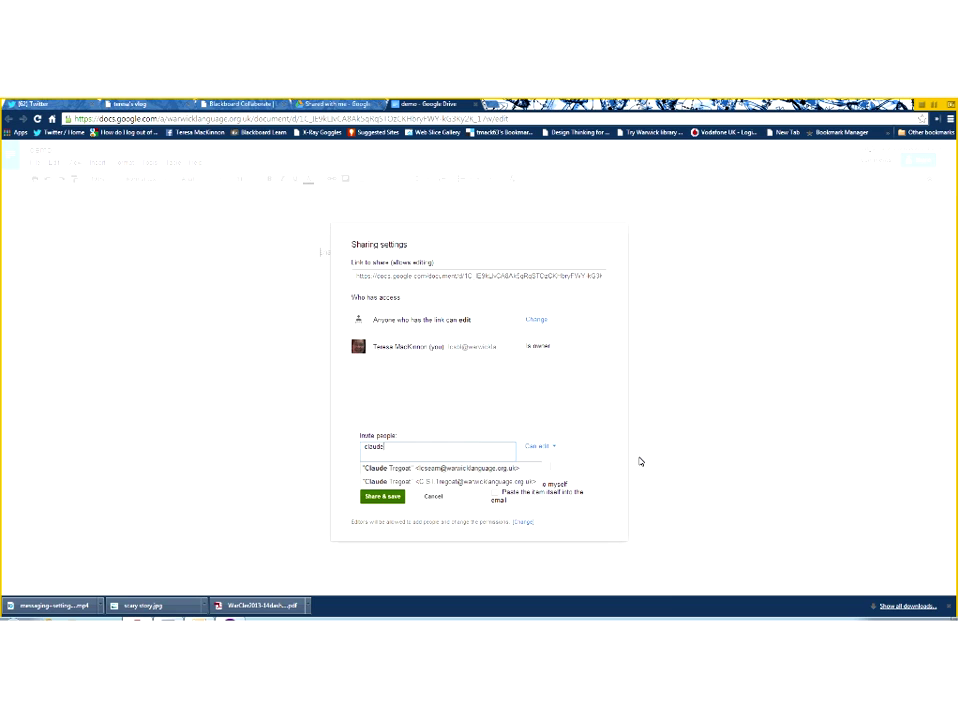
key(ctrl+a)
key(BackSpace)
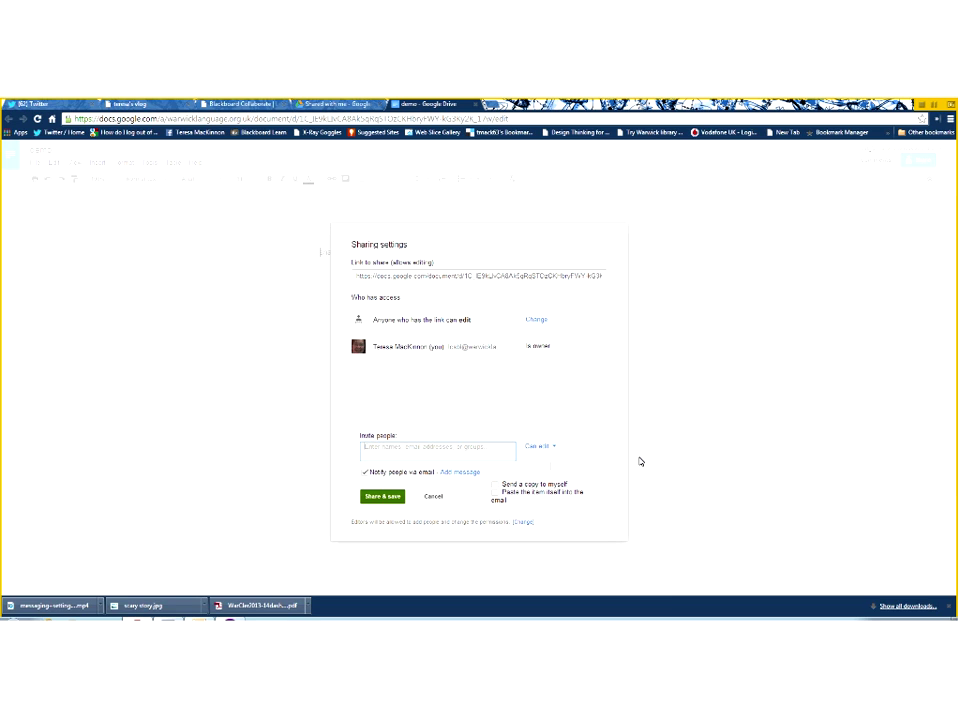
text(david)
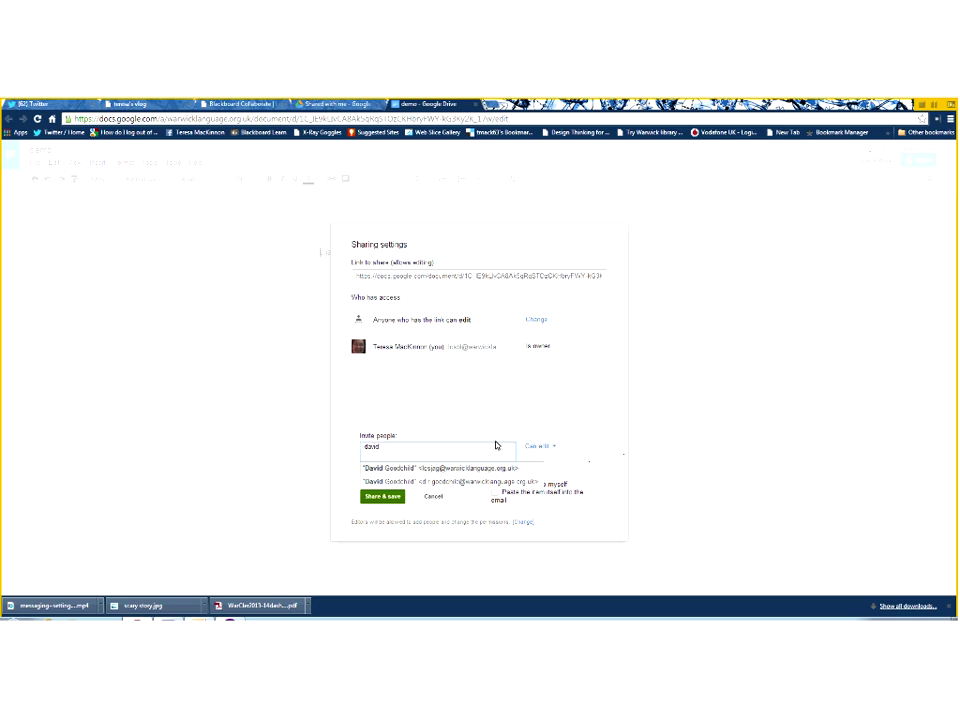
key(Escape)
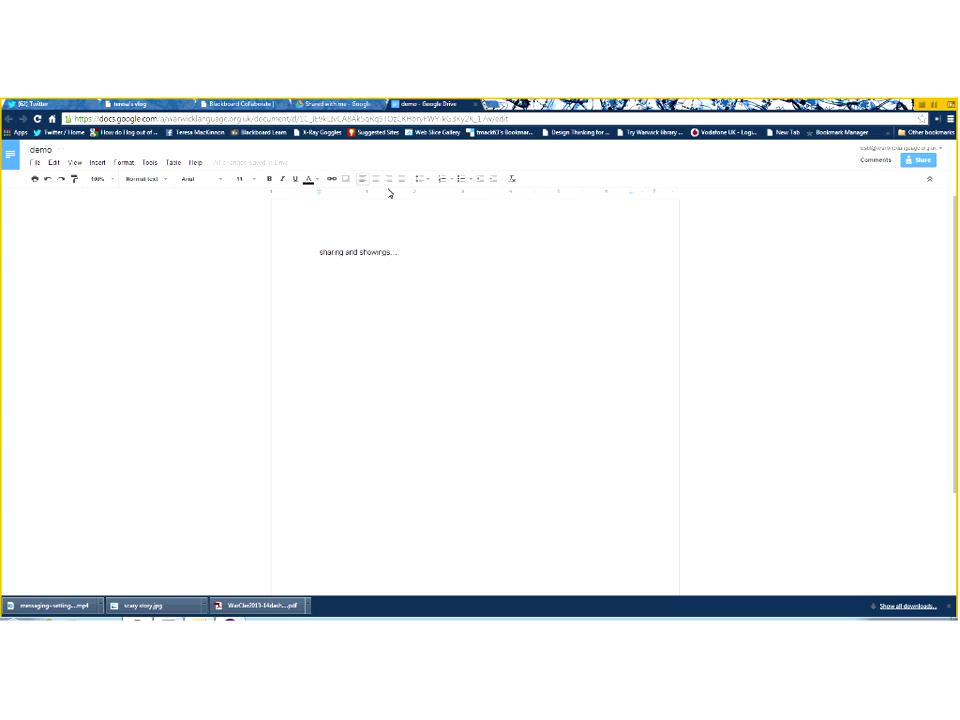
- Review demo's revision history (one revision today at 12:56 PM), then close the panel
click(148, 163)
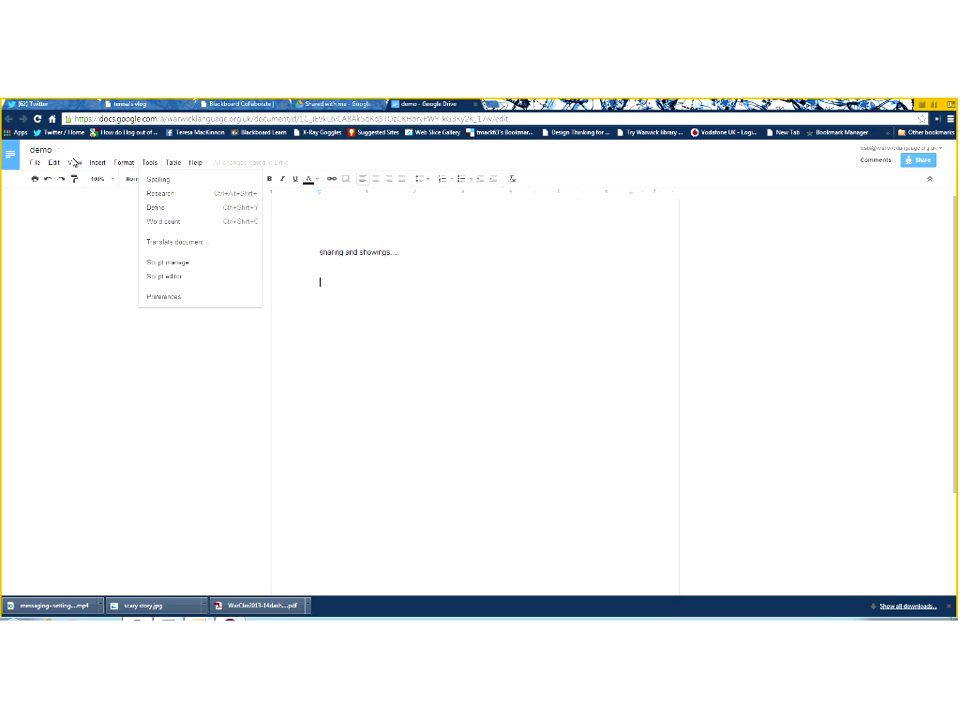
click(34, 163)
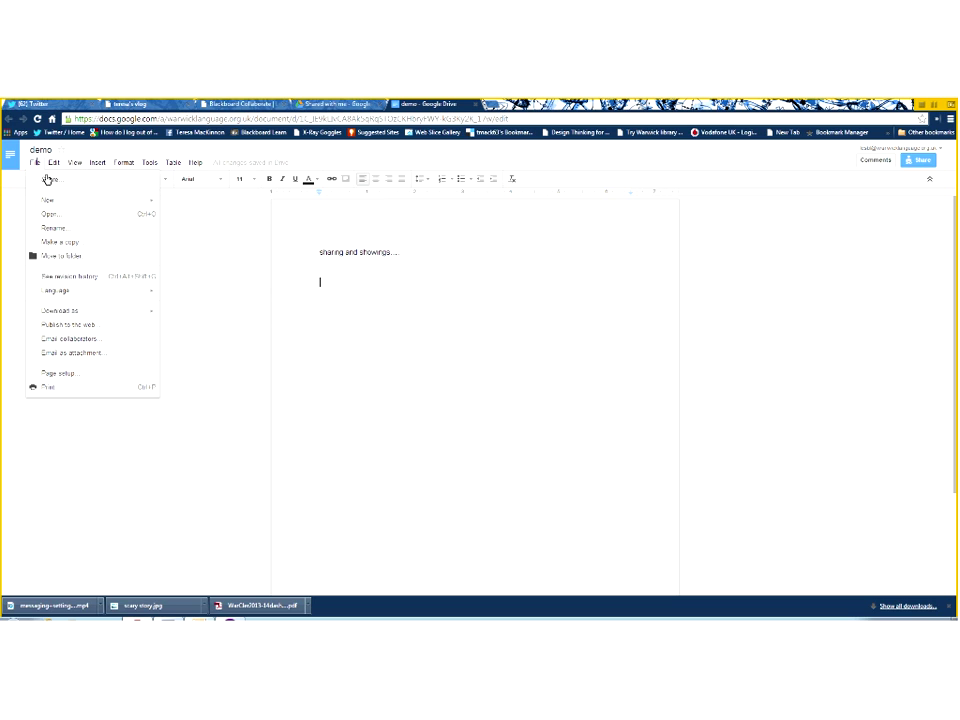
click(66, 279)
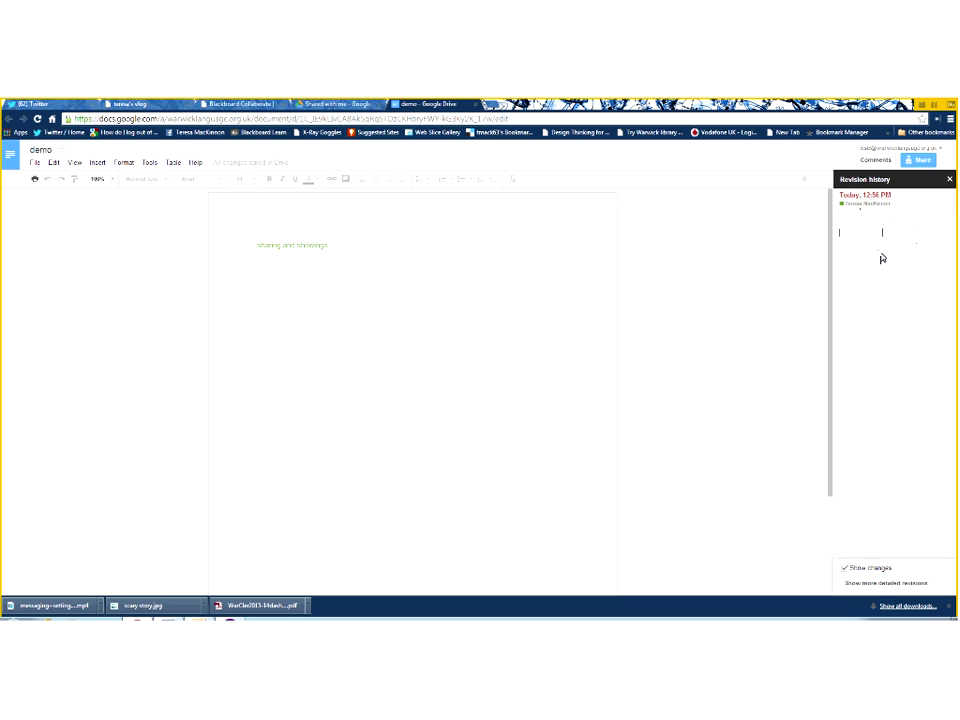
click(950, 181)
click(38, 162)
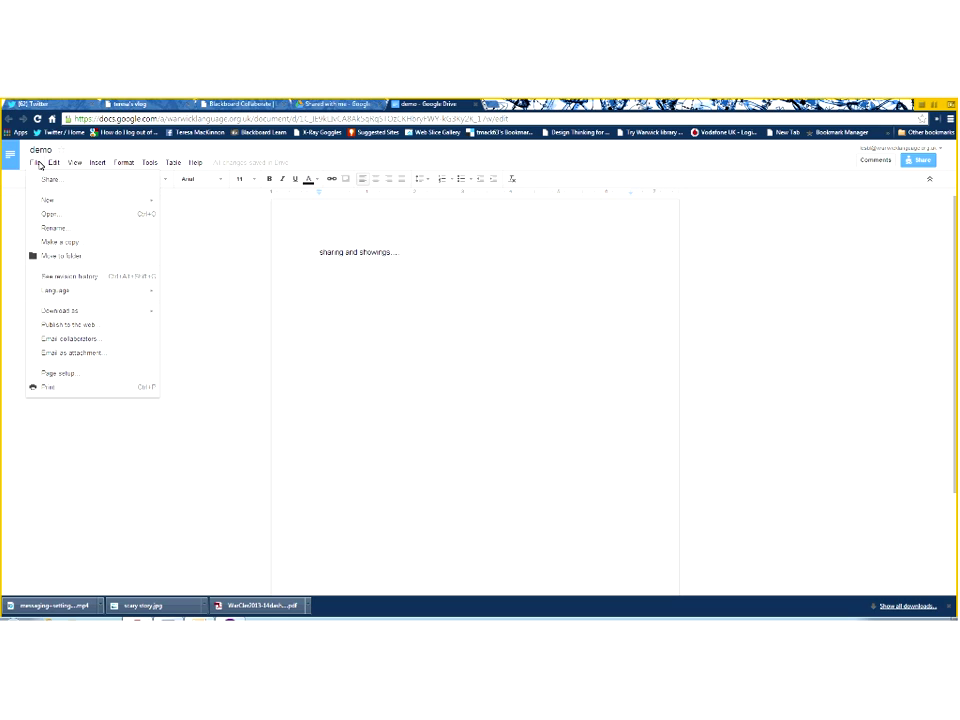
mouse_move(53, 162)
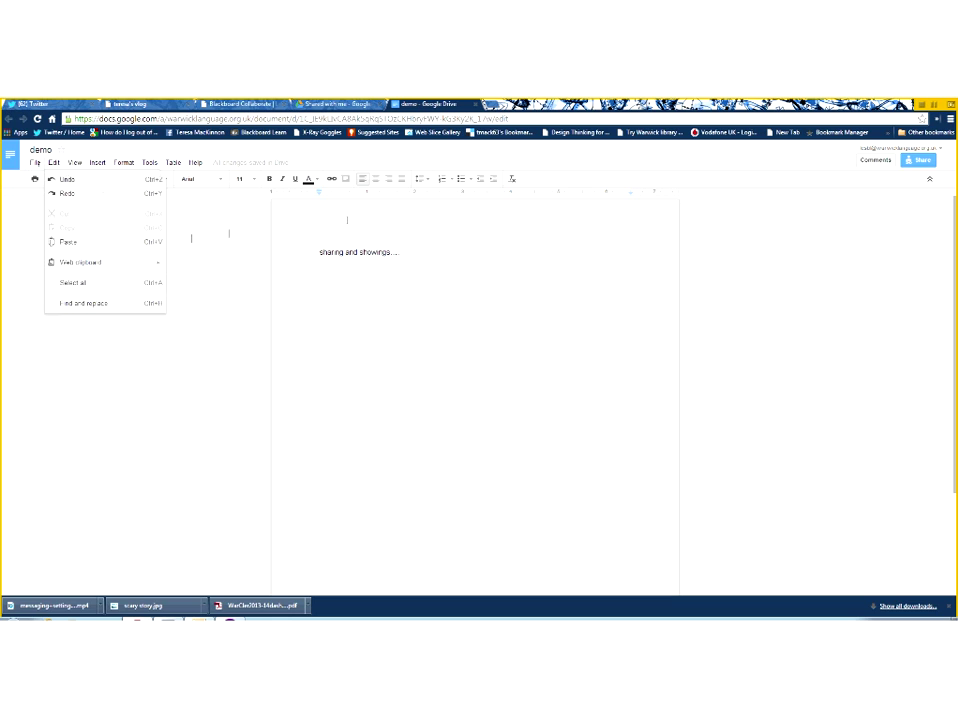